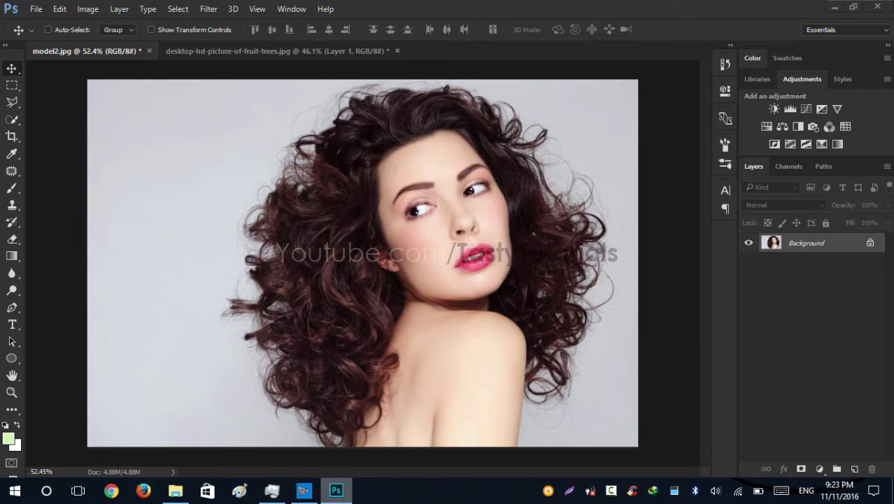
# Select the model's hair, face and shoulders with the Quick Selection tool
pyautogui.click(12, 120)
pyautogui.click(70, 119)
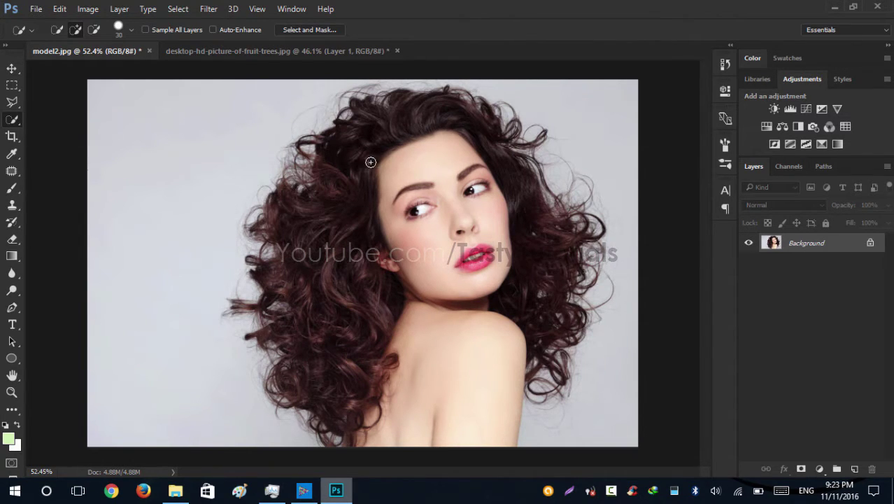
pyautogui.moveTo(369, 156)
pyautogui.mouseDown()
pyautogui.moveTo(405, 256)
pyautogui.moveTo(409, 398)
pyautogui.moveTo(420, 114)
pyautogui.moveTo(516, 199)
pyautogui.moveTo(541, 262)
pyautogui.moveTo(543, 333)
pyautogui.mouseUp()
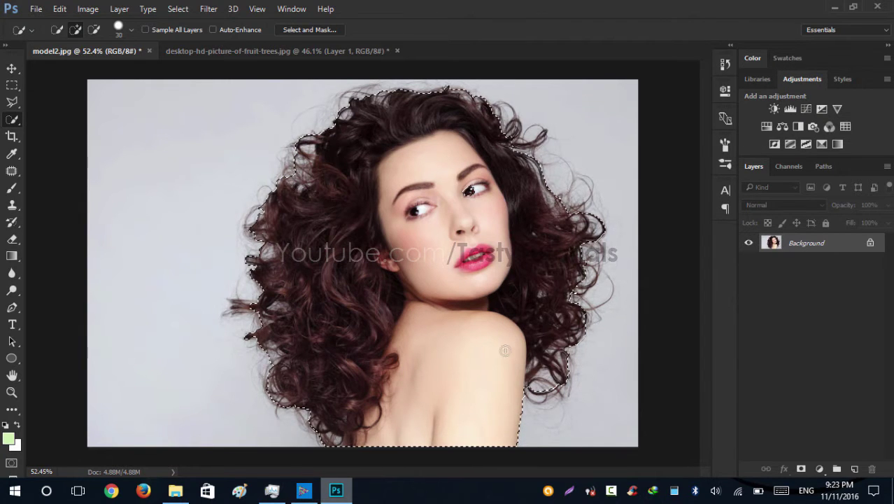
# Zoom around to inspect the selection edges, then open Select and Mask
pyautogui.scroll(3, 579, 234)
pyautogui.scroll(3, 214, 295)
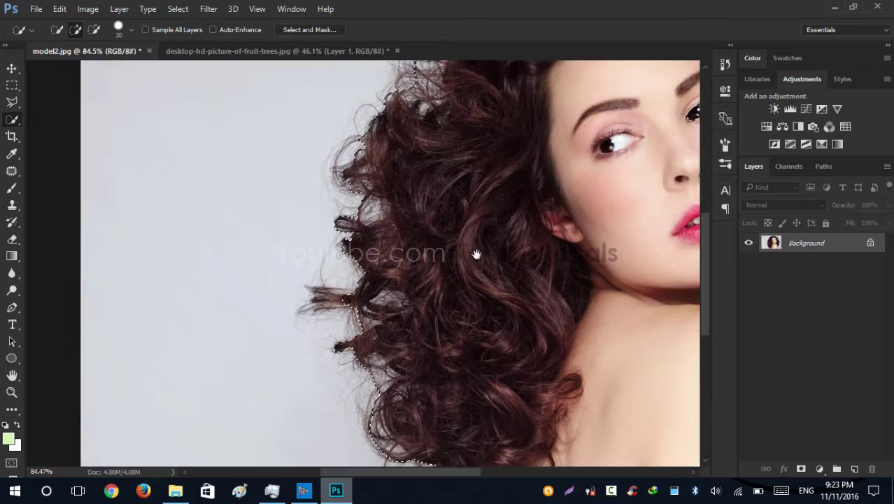
pyautogui.scroll(-2, 433, 324)
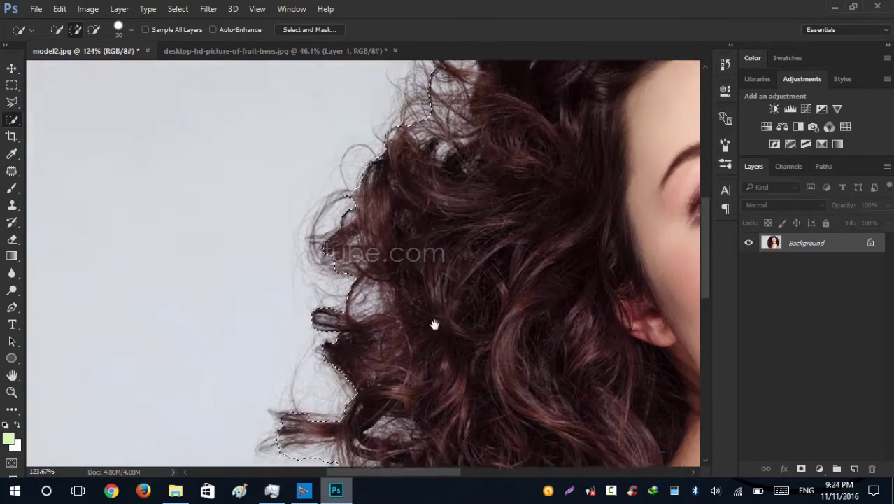
pyautogui.scroll(-2, 532, 234)
pyautogui.scroll(-5, 568, 224)
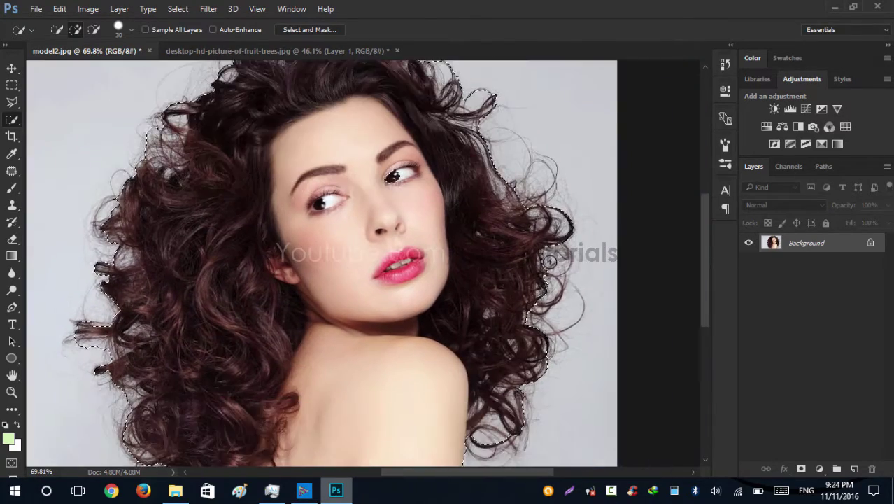
pyautogui.hscroll(3, 257, 307)
pyautogui.scroll(5, 257, 306)
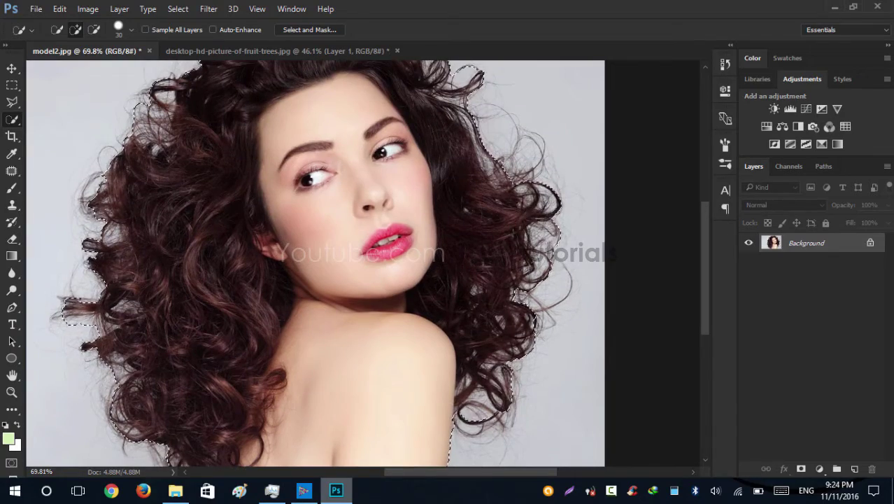
pyautogui.scroll(-2, 463, 231)
pyautogui.scroll(1, 434, 278)
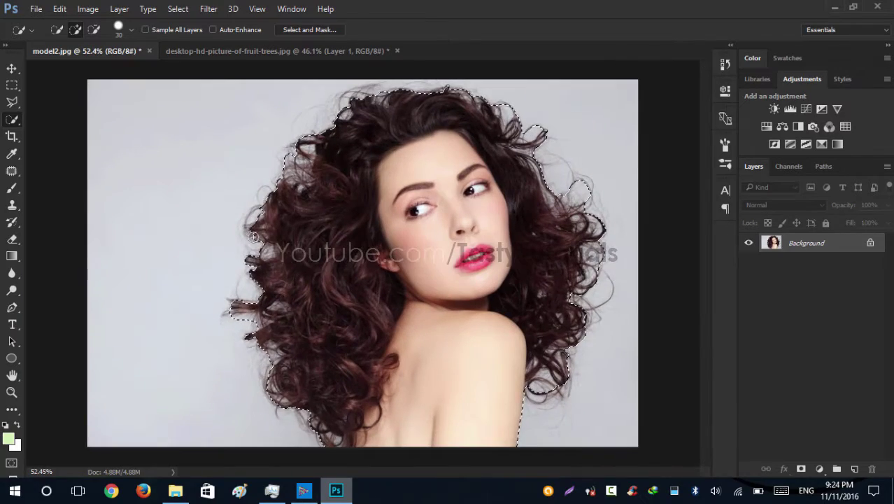
pyautogui.scroll(-1, 454, 238)
pyautogui.scroll(1, 468, 216)
pyautogui.scroll(1, 429, 323)
pyautogui.hscroll(3, 325, 385)
pyautogui.scroll(-1, 395, 385)
pyautogui.scroll(-2, 479, 286)
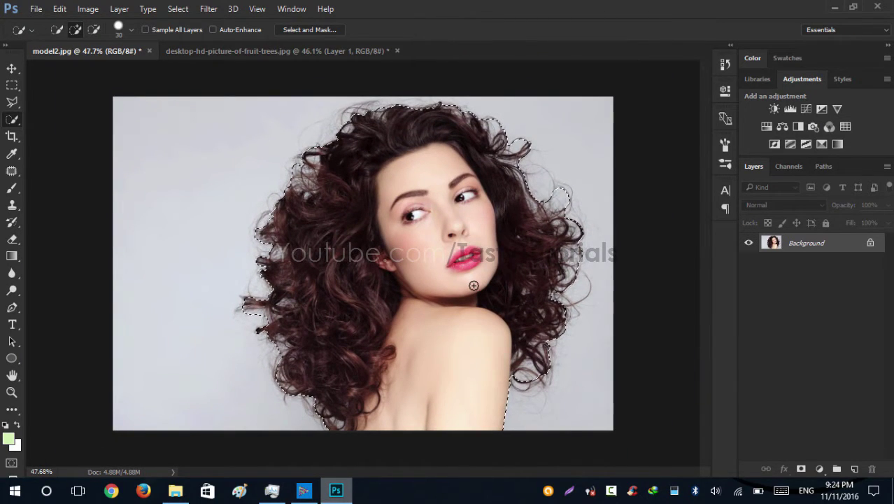
pyautogui.click(301, 33)
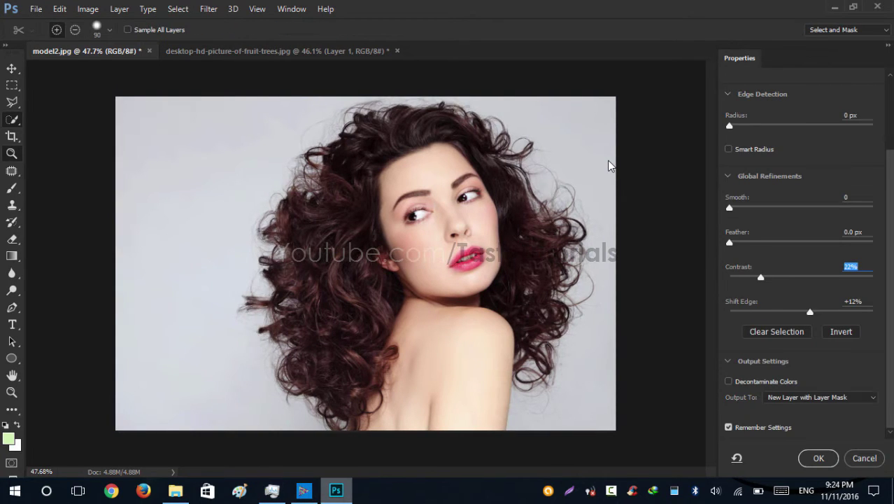
# Reset the Shift Edge amount to 0% in Select and Mask Properties
pyautogui.click(811, 312)
pyautogui.write('0')
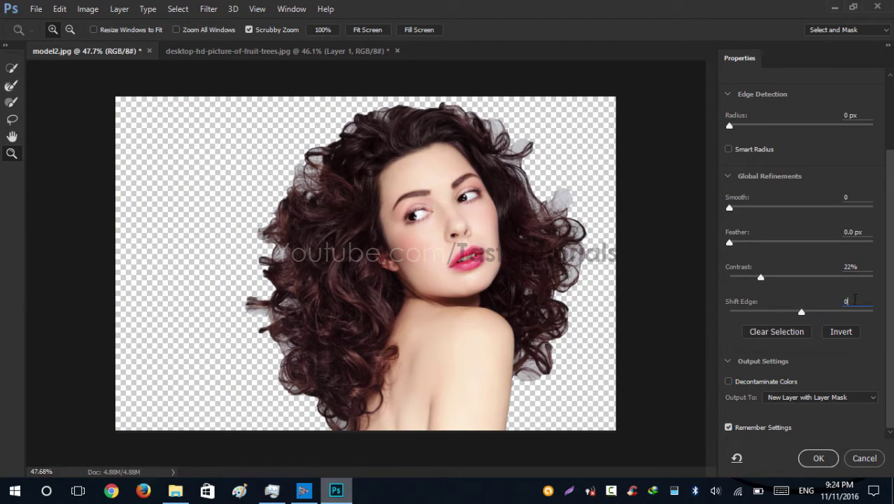
pyautogui.write('0')
# Keep the Onion Skin view mode and choose the Refine Edge Brush tool
pyautogui.scroll(3, 892, 246)
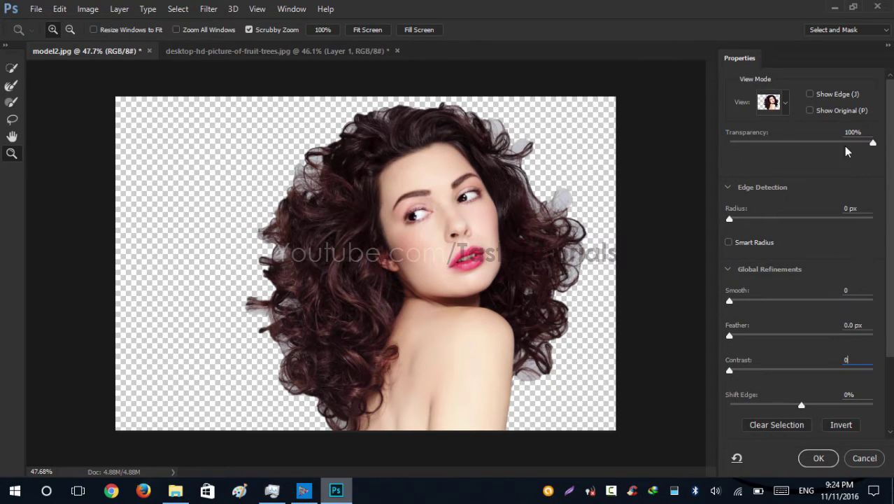
pyautogui.click(785, 103)
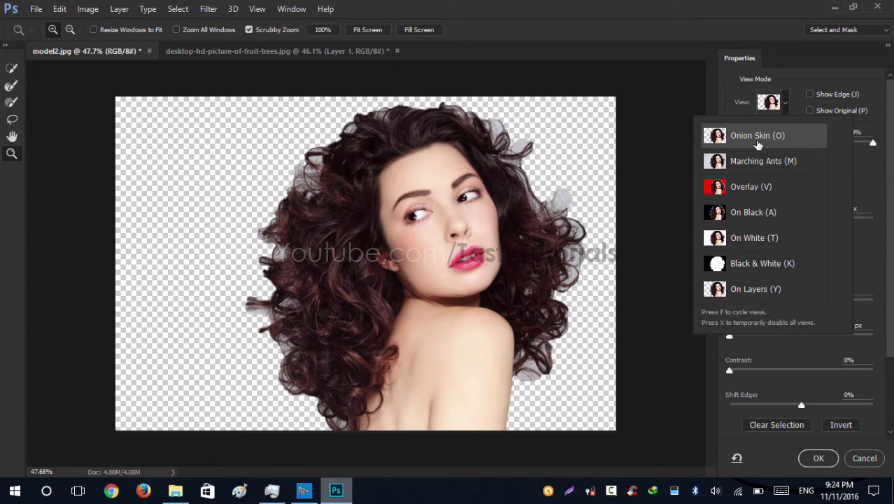
pyautogui.click(757, 142)
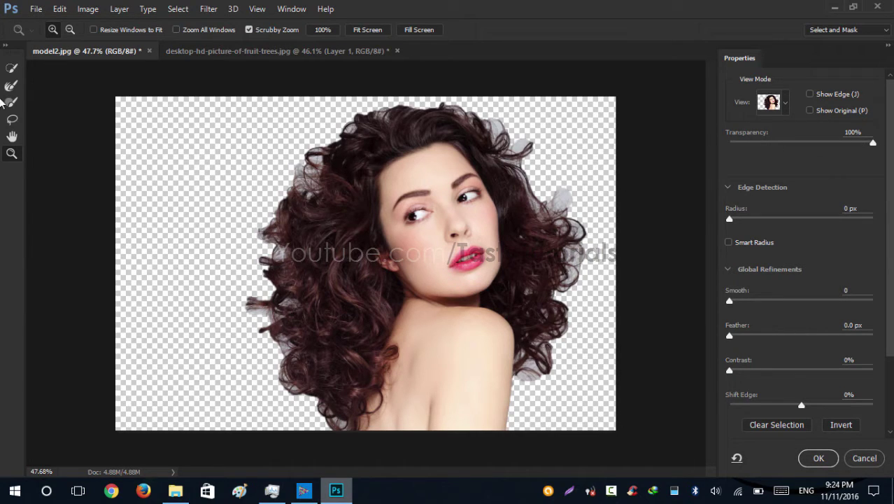
pyautogui.click(11, 87)
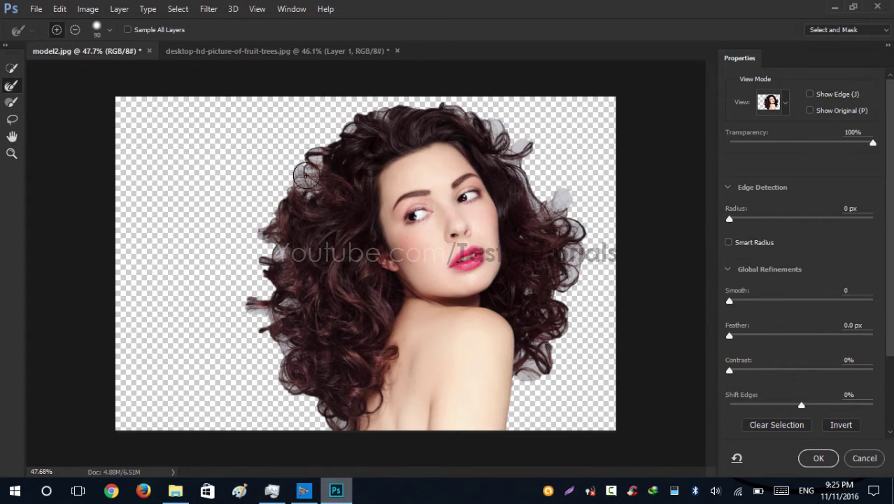
# Lower the Refine Edge Brush hardness and paint along the left hair edge, upper to lower curls
pyautogui.scroll(2, 304, 175)
pyautogui.moveTo(310, 123)
pyautogui.mouseDown()
pyautogui.moveTo(247, 245)
pyautogui.moveTo(260, 280)
pyautogui.moveTo(245, 329)
pyautogui.moveTo(306, 445)
pyautogui.mouseUp()
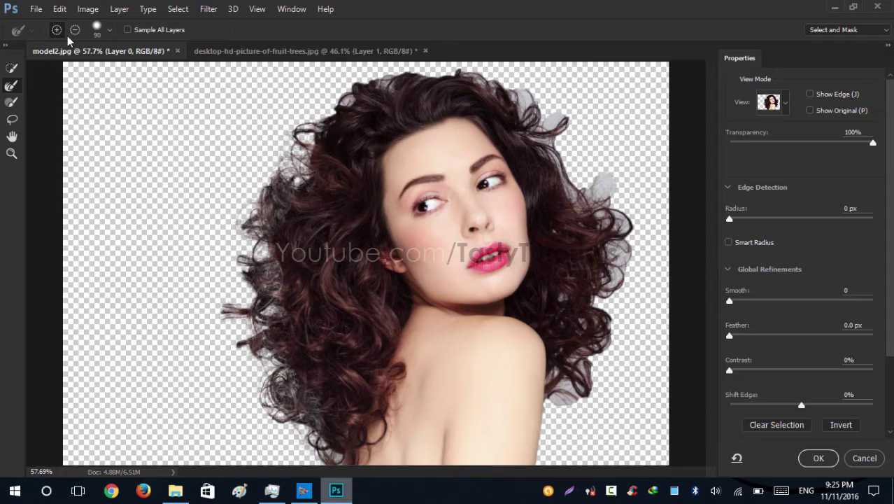
pyautogui.click(109, 30)
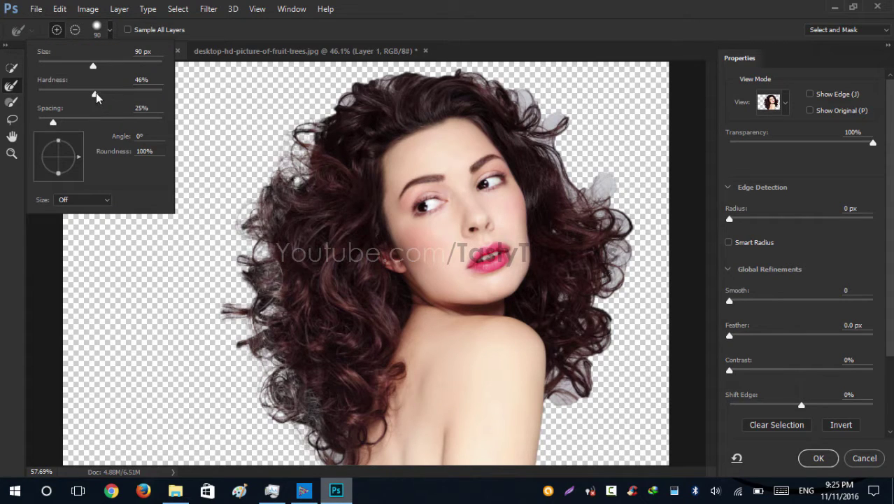
pyautogui.moveTo(96, 95); pyautogui.dragTo(63, 95)
pyautogui.click(292, 180)
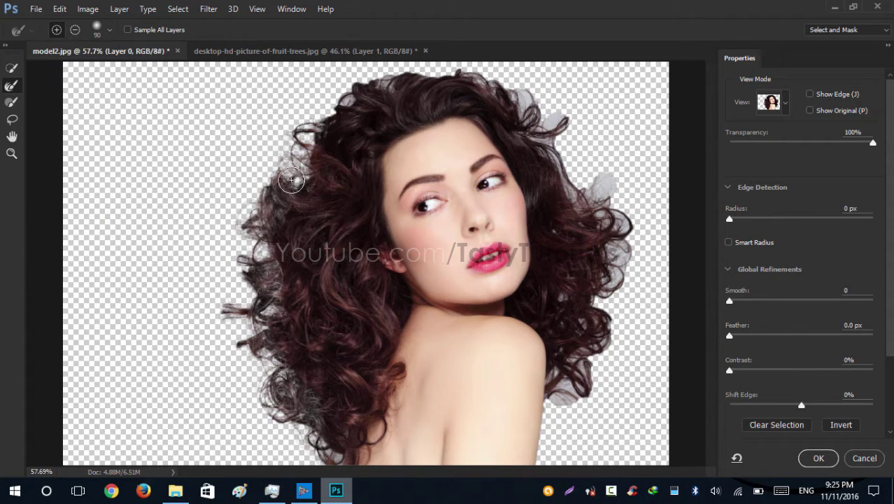
pyautogui.moveTo(291, 180)
pyautogui.mouseDown()
pyautogui.moveTo(273, 310)
pyautogui.moveTo(288, 398)
pyautogui.moveTo(333, 454)
pyautogui.moveTo(319, 465)
pyautogui.moveTo(295, 464)
pyautogui.moveTo(262, 352)
pyautogui.moveTo(231, 319)
pyautogui.moveTo(236, 267)
pyautogui.moveTo(313, 131)
pyautogui.moveTo(400, 74)
pyautogui.moveTo(524, 96)
pyautogui.moveTo(553, 126)
pyautogui.moveTo(577, 114)
pyautogui.moveTo(608, 210)
pyautogui.moveTo(605, 336)
pyautogui.moveTo(572, 308)
pyautogui.moveTo(600, 301)
pyautogui.moveTo(566, 417)
pyautogui.moveTo(566, 380)
pyautogui.moveTo(560, 447)
pyautogui.moveTo(560, 395)
pyautogui.moveTo(597, 324)
pyautogui.moveTo(597, 213)
pyautogui.moveTo(563, 133)
pyautogui.moveTo(423, 81)
pyautogui.moveTo(313, 144)
pyautogui.moveTo(246, 275)
pyautogui.moveTo(271, 394)
pyautogui.moveTo(232, 350)
pyautogui.moveTo(383, 334)
pyautogui.mouseUp()
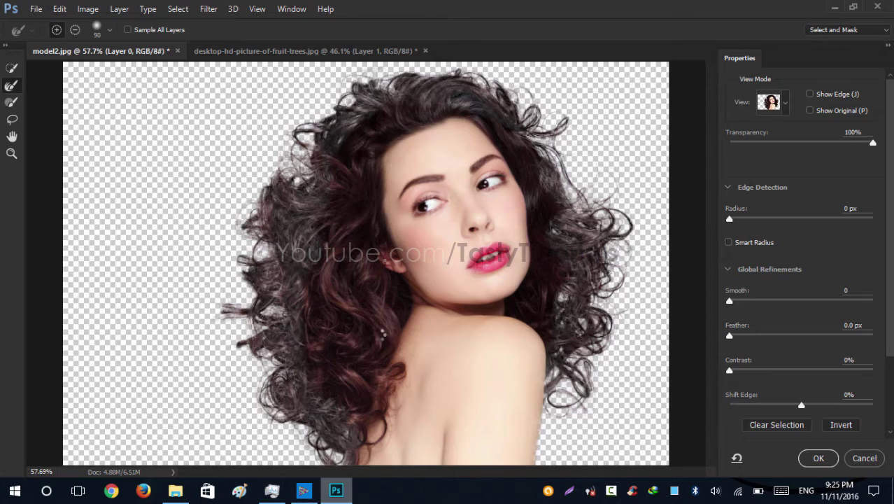
# Test Decontaminate Colors, a wider Shift Edge and higher Contrast while zooming in on the hair
pyautogui.scroll(-3, 413, 280)
pyautogui.scroll(2, 413, 210)
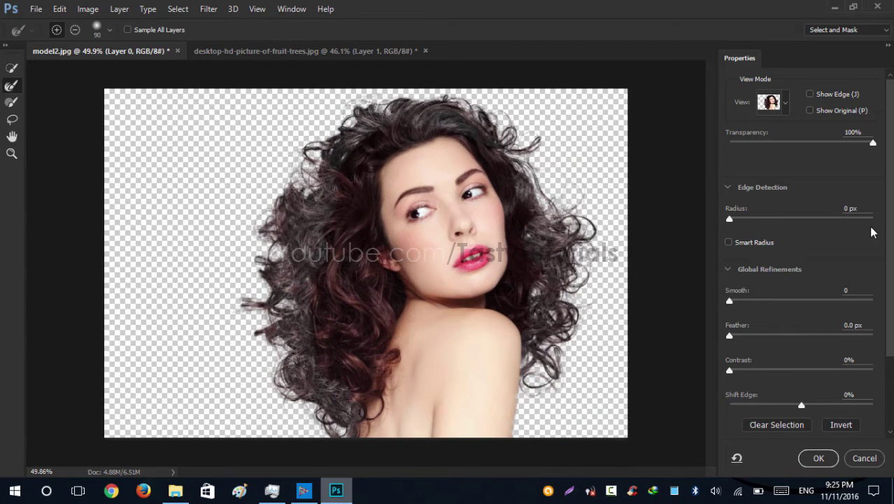
pyautogui.scroll(-3, 891, 258)
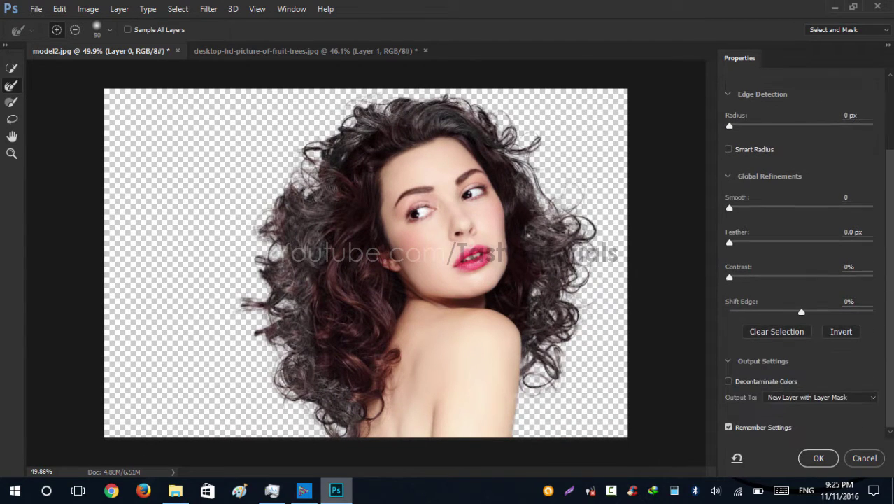
pyautogui.click(728, 381)
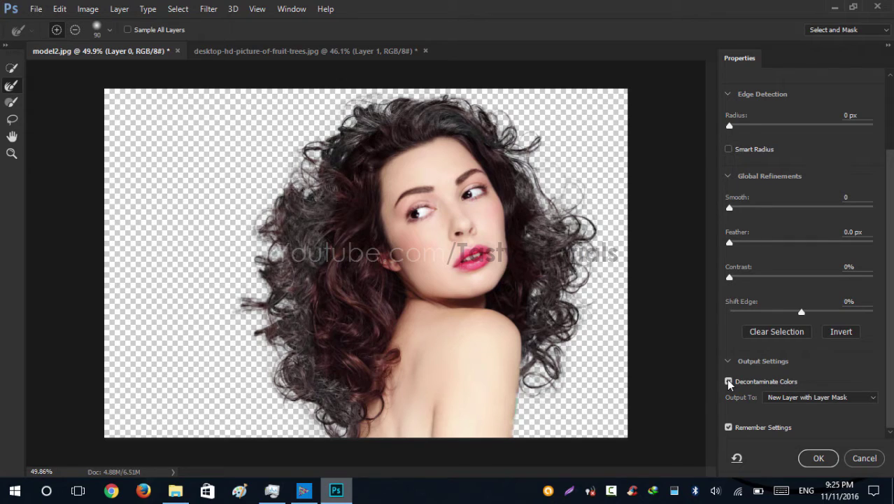
pyautogui.click(729, 382)
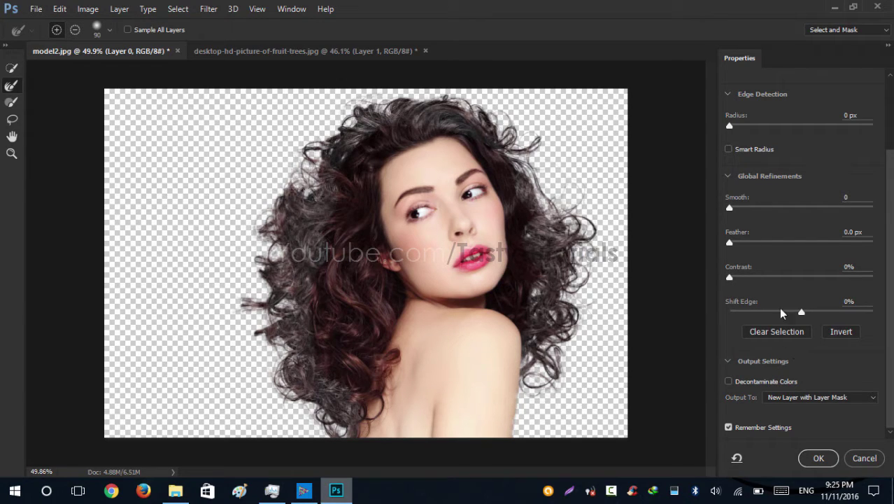
pyautogui.moveTo(803, 314); pyautogui.dragTo(862, 327)
pyautogui.moveTo(733, 278); pyautogui.dragTo(771, 277)
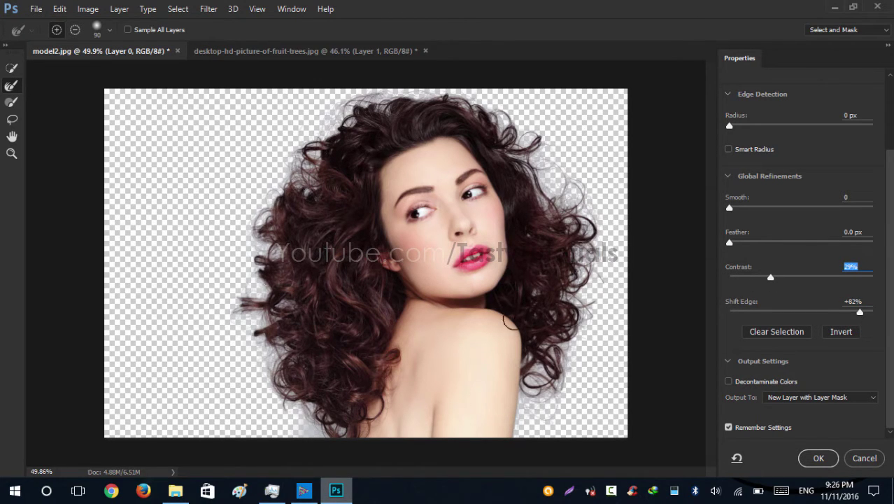
pyautogui.press('z')
pyautogui.click(332, 233)
pyautogui.click(332, 233)
pyautogui.moveTo(860, 313); pyautogui.dragTo(789, 321)
pyautogui.rightClick(232, 162)
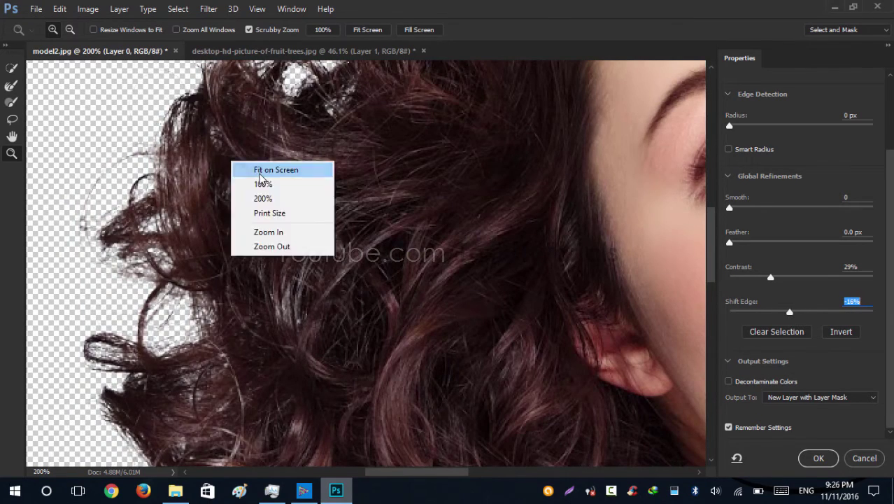
pyautogui.click(249, 170)
# Settle Contrast at 32% and Shift Edge at -10%, with Decontaminate Colors off
pyautogui.click(728, 381)
pyautogui.moveTo(770, 278)
pyautogui.mouseDown()
pyautogui.moveTo(784, 282)
pyautogui.moveTo(757, 285)
pyautogui.moveTo(777, 281)
pyautogui.mouseUp()
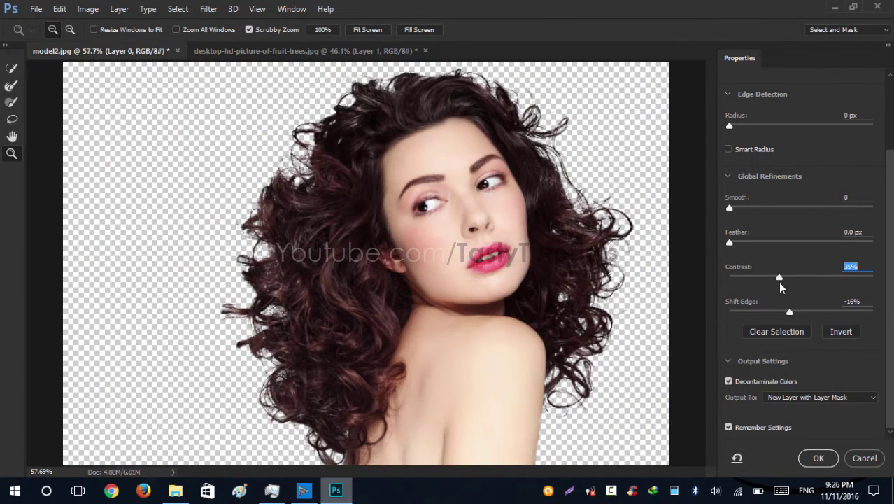
pyautogui.moveTo(789, 312); pyautogui.dragTo(806, 323)
pyautogui.moveTo(779, 277); pyautogui.dragTo(775, 279)
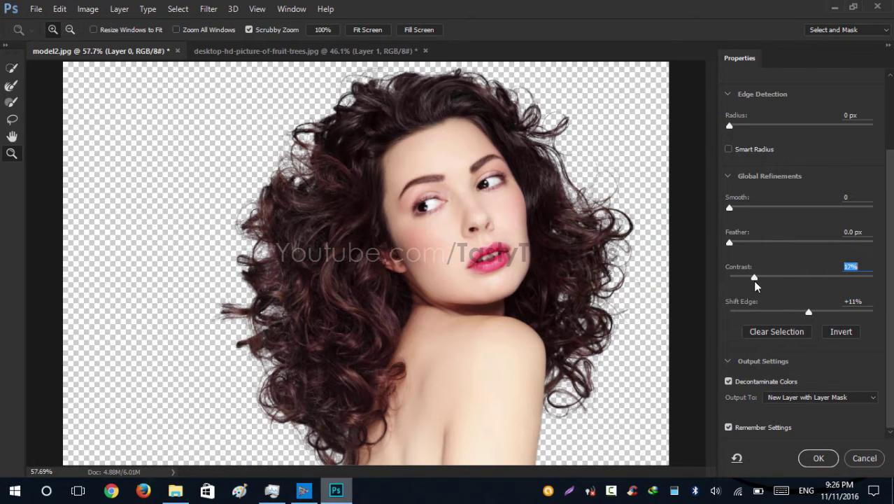
pyautogui.click(728, 381)
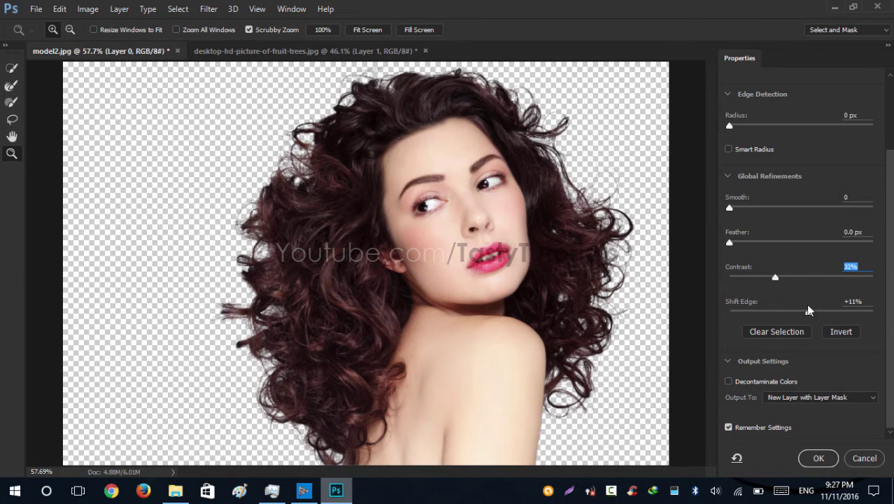
pyautogui.moveTo(808, 312); pyautogui.dragTo(795, 314)
pyautogui.click(730, 244)
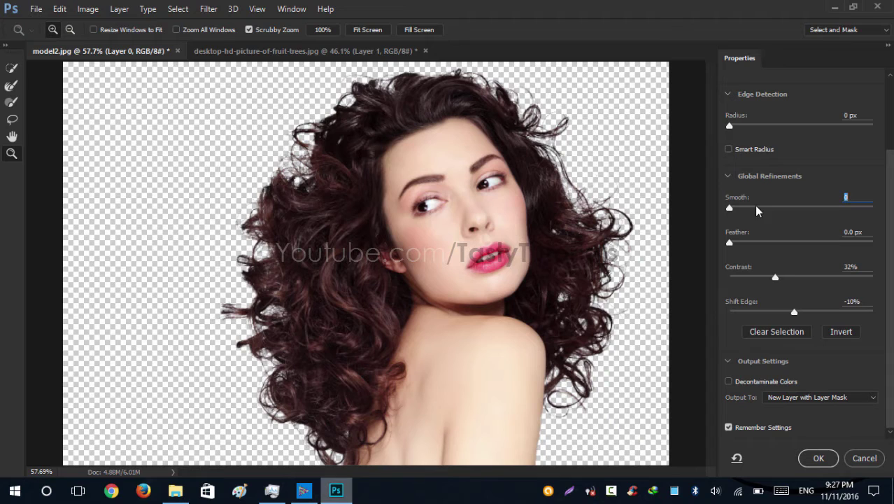
pyautogui.click(729, 149)
pyautogui.moveTo(729, 125); pyautogui.dragTo(813, 126)
pyautogui.click(728, 149)
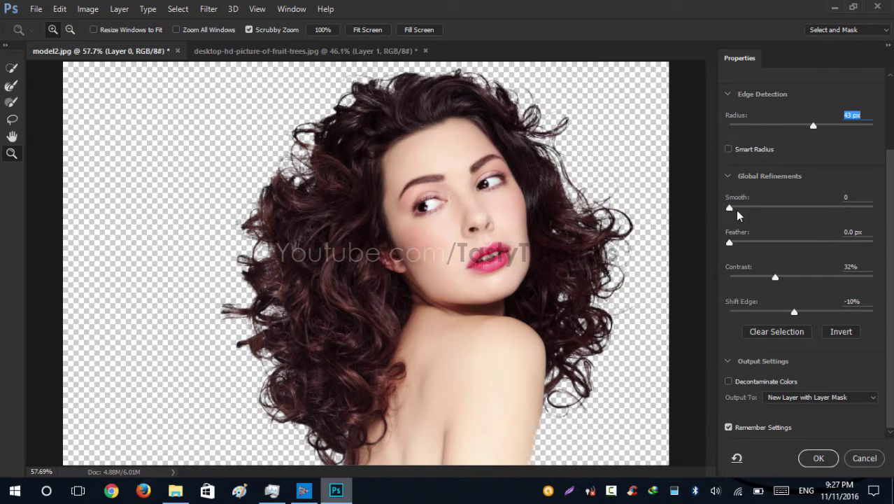
pyautogui.click(842, 333)
pyautogui.click(843, 333)
pyautogui.moveTo(729, 242); pyautogui.dragTo(653, 247)
pyautogui.hotkey('ctrl', '1')
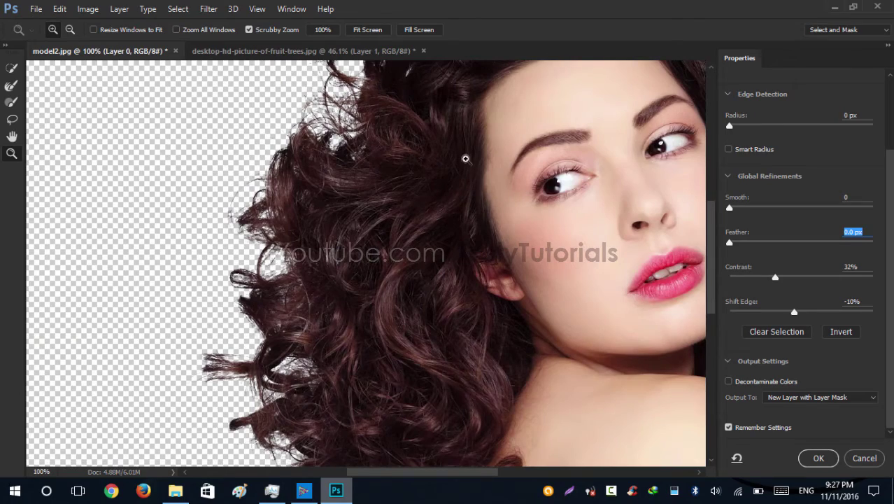
pyautogui.moveTo(463, 157); pyautogui.dragTo(325, 156)
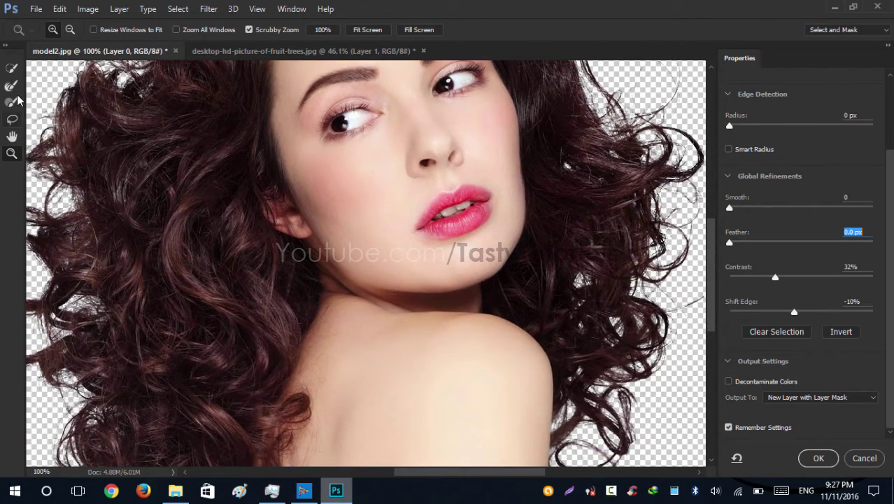
pyautogui.rightClick(191, 162)
pyautogui.click(210, 170)
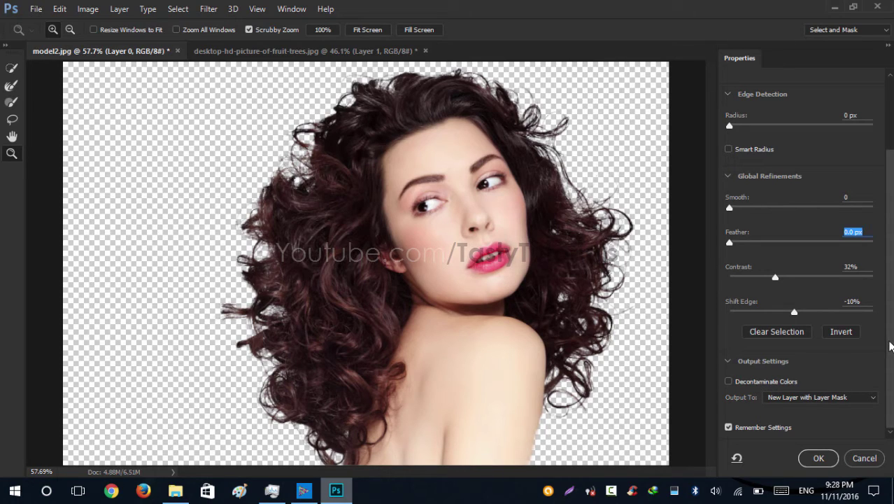
pyautogui.moveTo(890, 346); pyautogui.dragTo(891, 260)
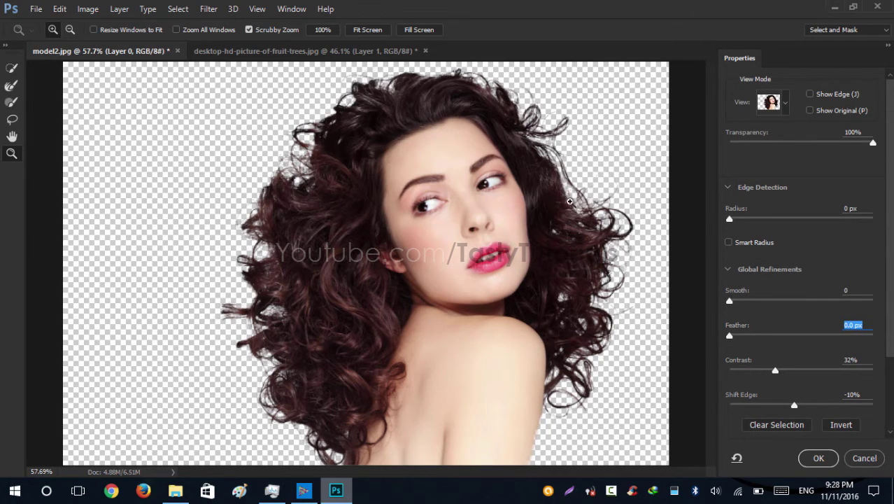
# Output the refined selection as a masked Background copy layer and zoom to inspect the cut-out
pyautogui.click(818, 458)
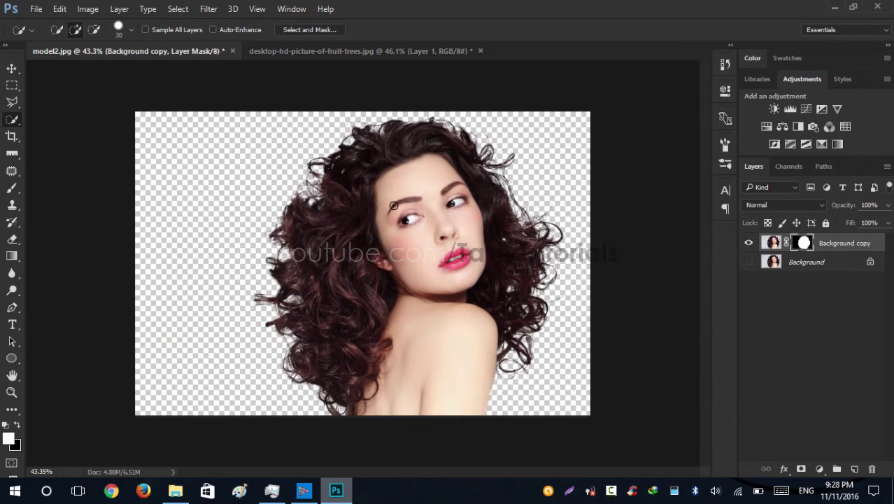
pyautogui.click(12, 68)
pyautogui.scroll(3, 461, 282)
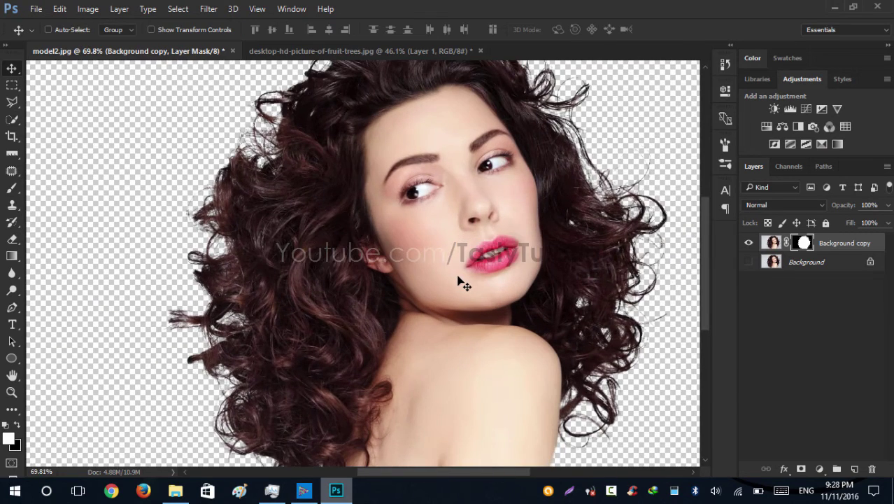
pyautogui.scroll(-2, 461, 282)
pyautogui.scroll(-2, 217, 330)
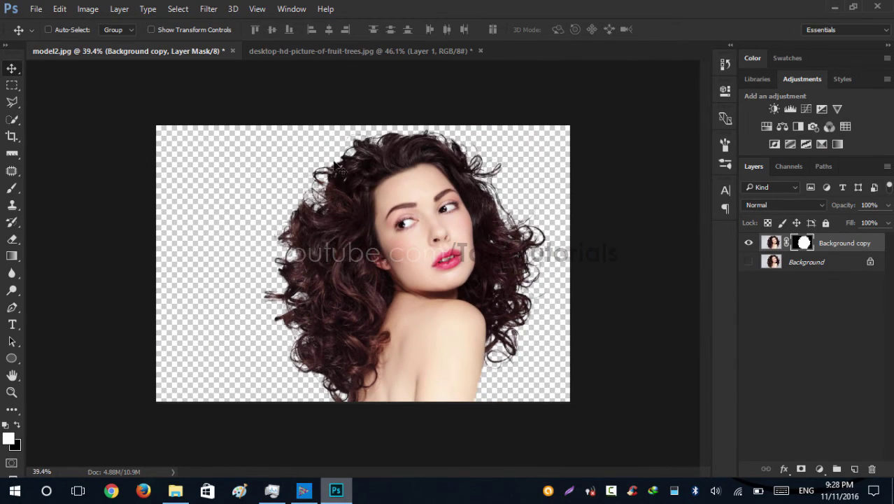
pyautogui.scroll(2, 373, 226)
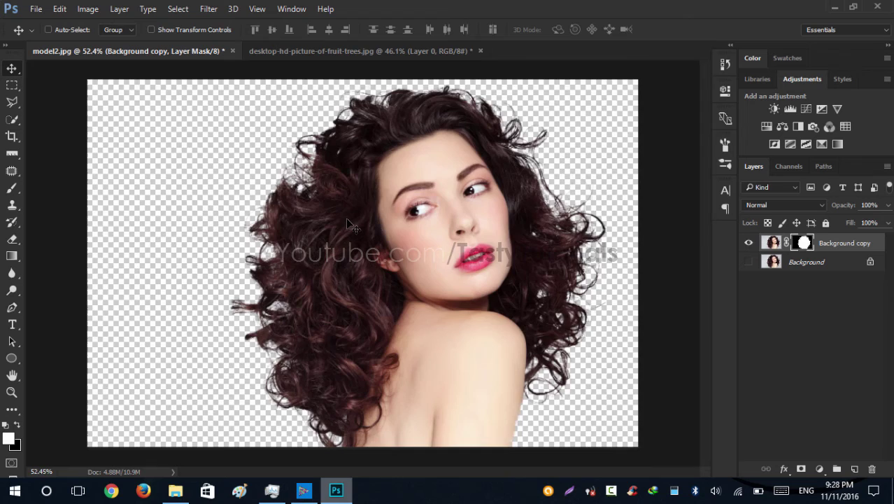
pyautogui.scroll(-1, 346, 218)
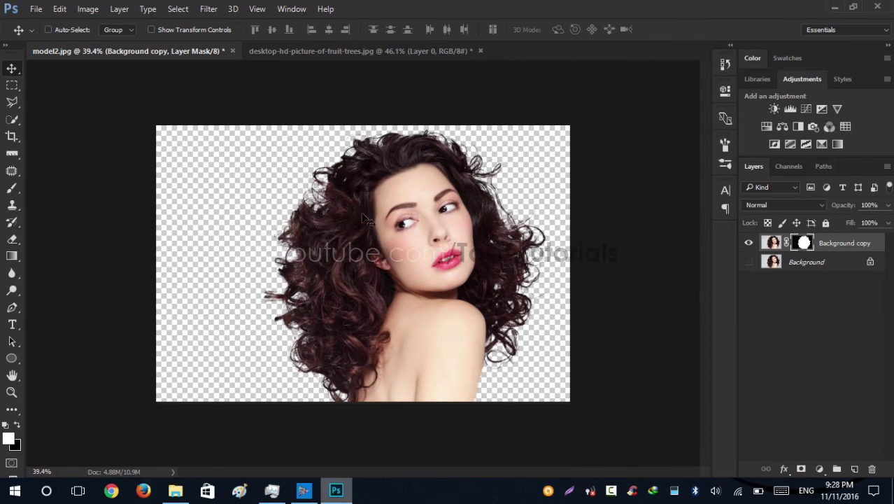
pyautogui.scroll(3, 386, 202)
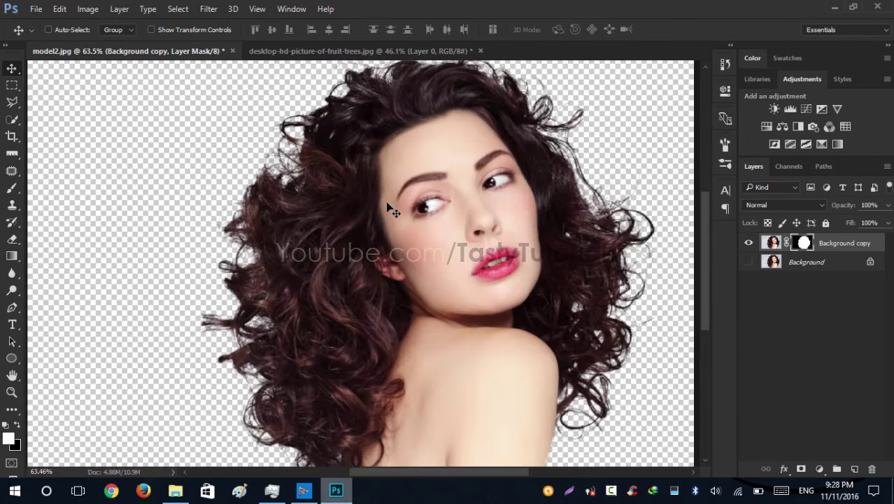
pyautogui.scroll(-1, 386, 205)
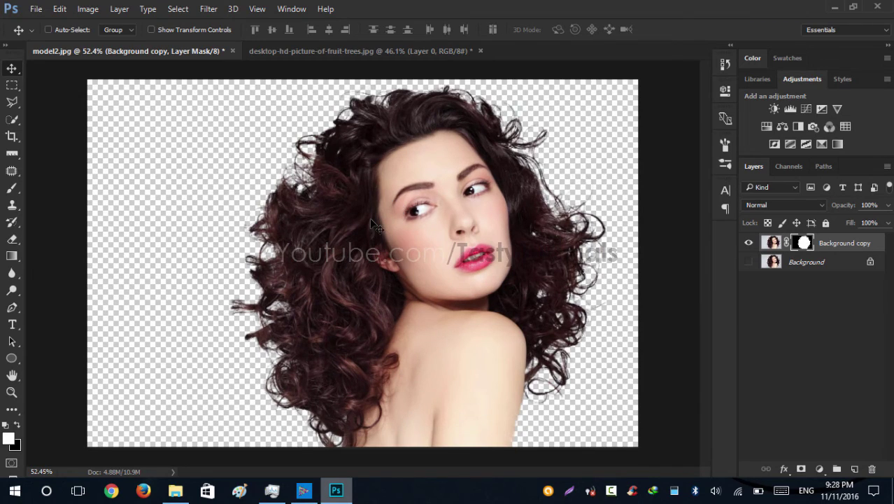